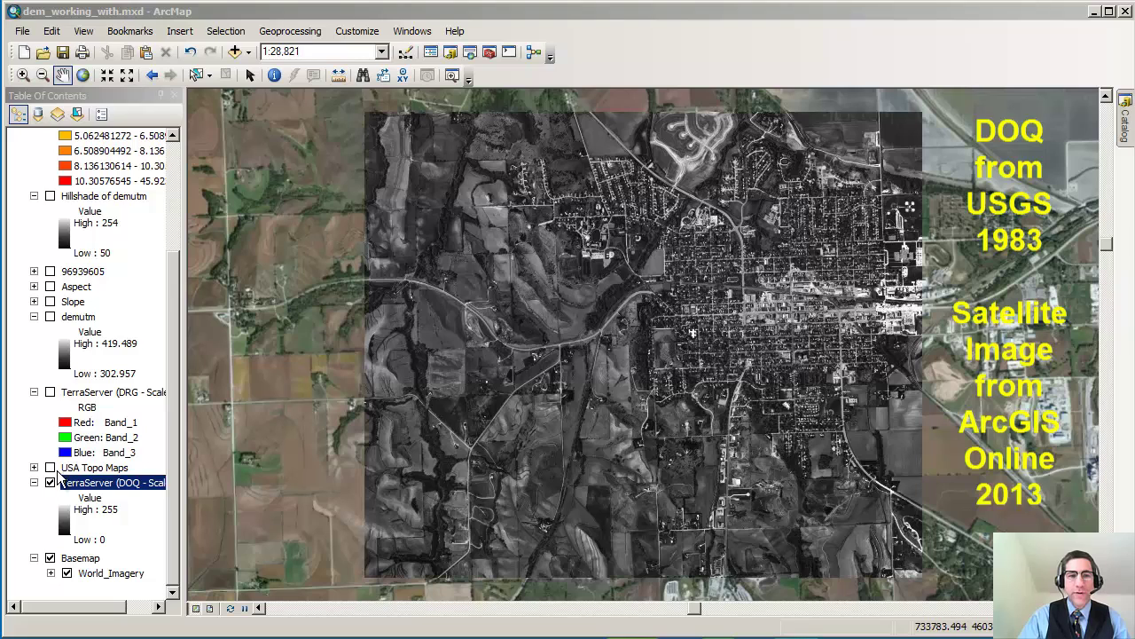
- Switch off the 1983 TerraServer (DOQ) layer and select its row in the Table of Contents
click(50, 482)
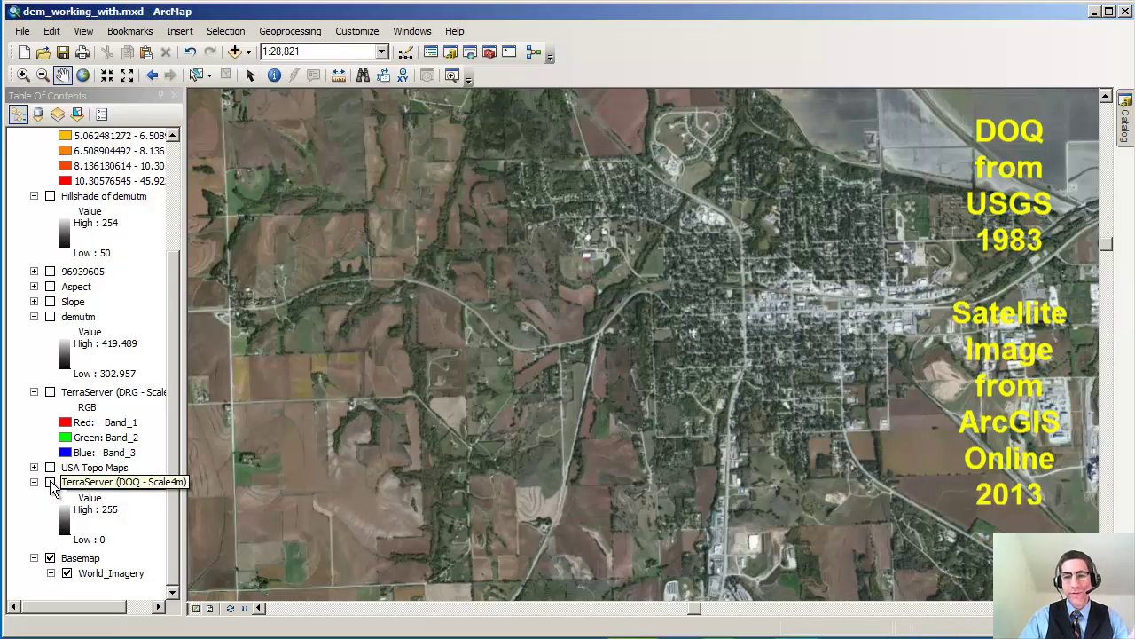
click(82, 482)
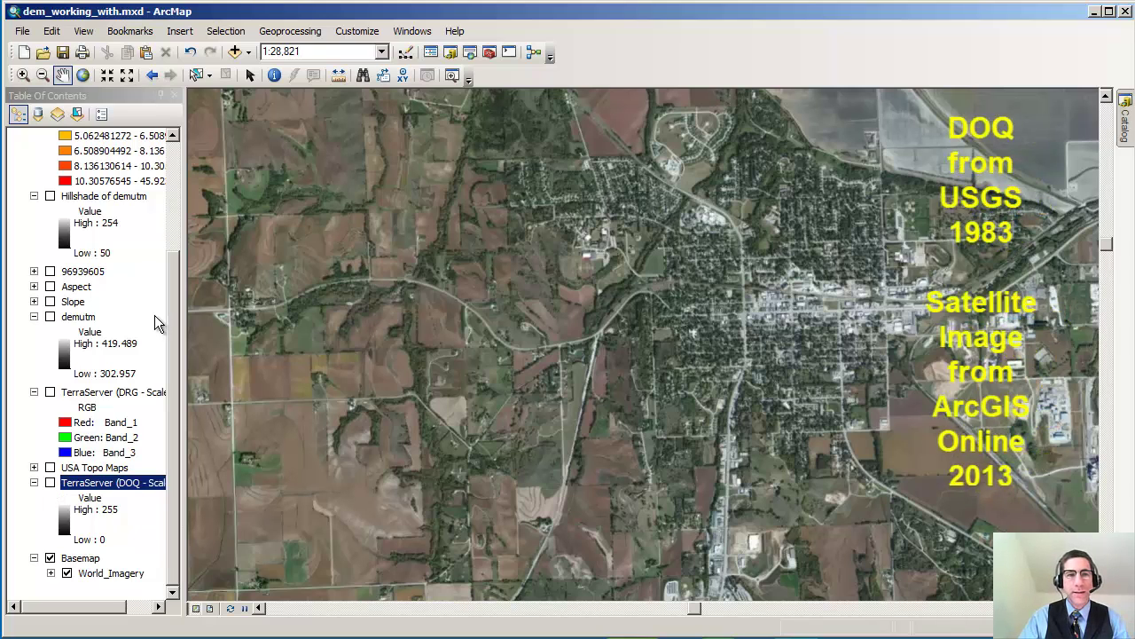
- Jump to the subdivision bookmark and switch on the 1983 TerraServer DOQ photo
click(130, 30)
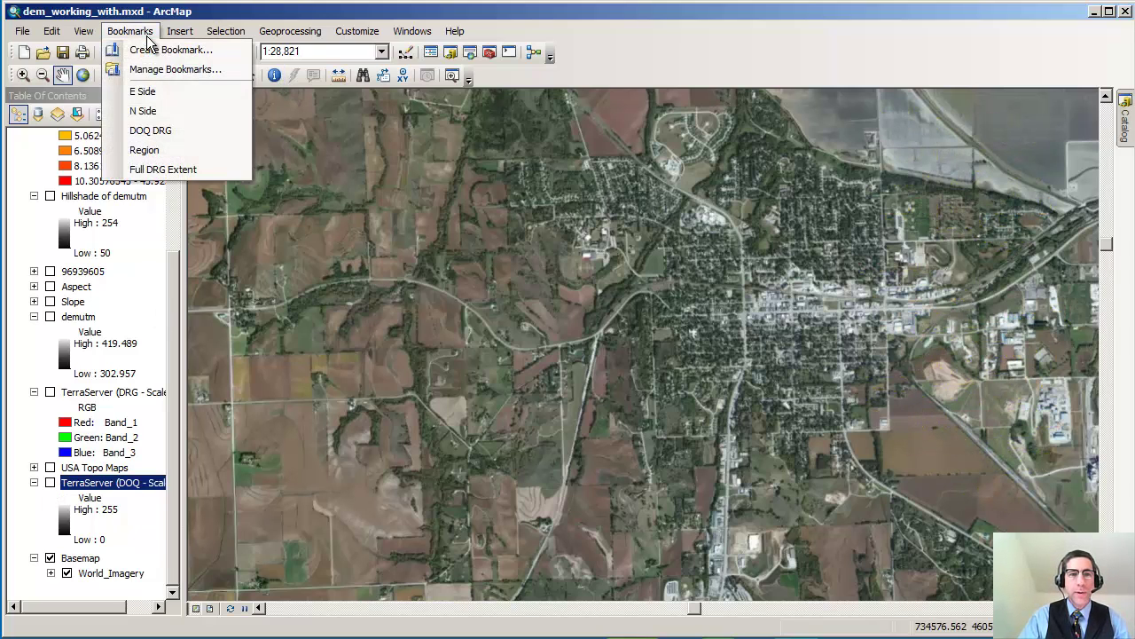
click(158, 130)
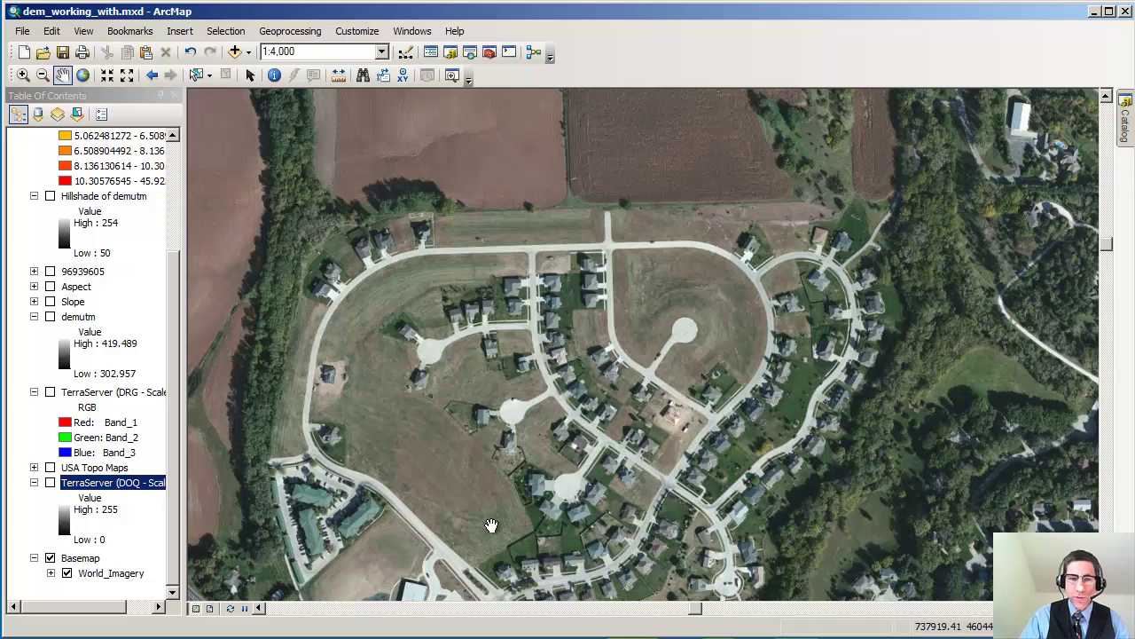
click(51, 482)
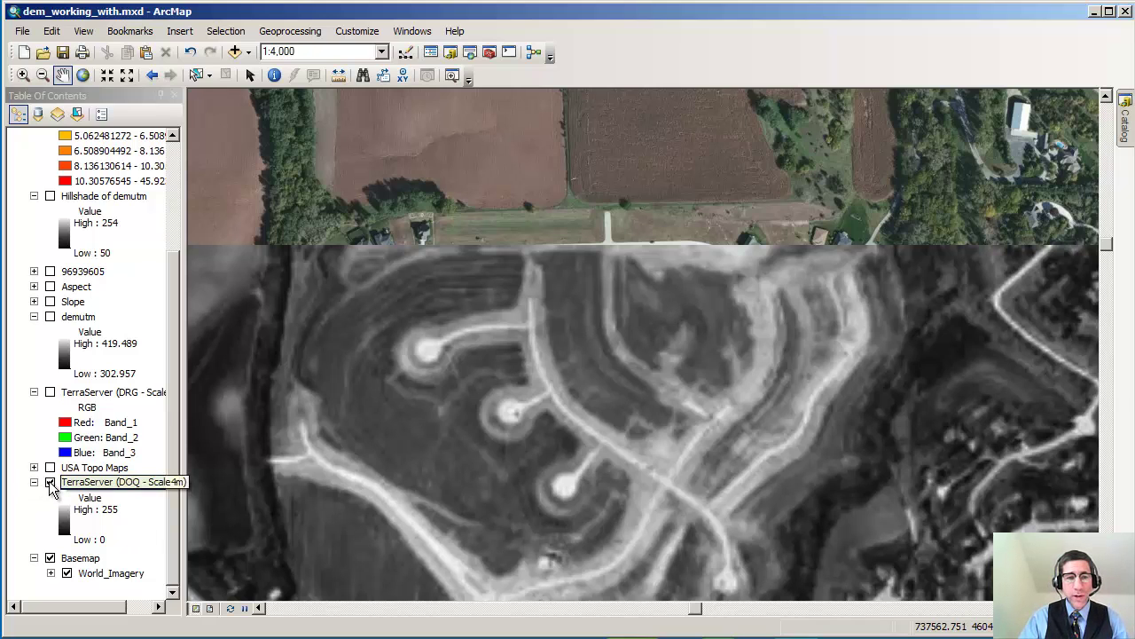
- Toggle the DOQ layer off and on repeatedly to compare 1983 with current imagery
click(50, 482)
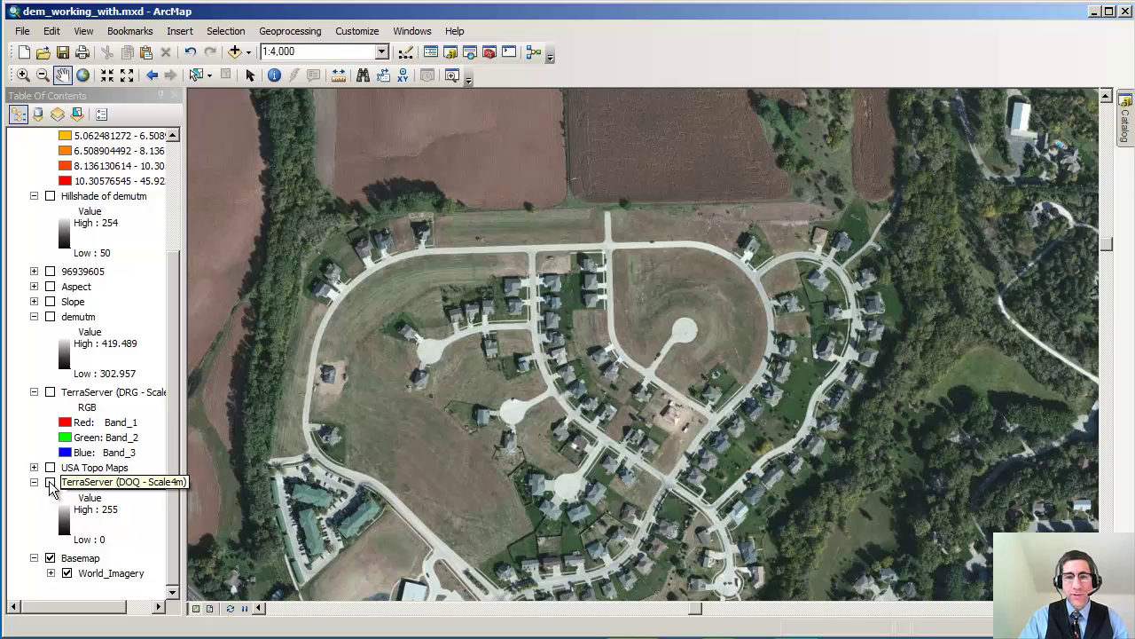
click(50, 482)
click(50, 483)
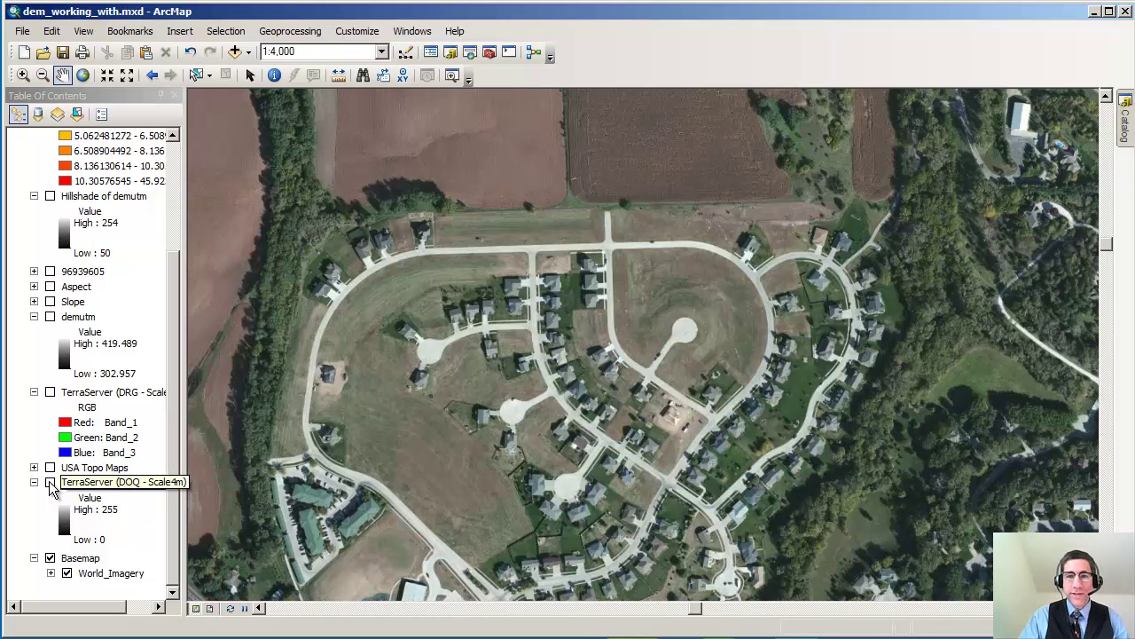
click(51, 483)
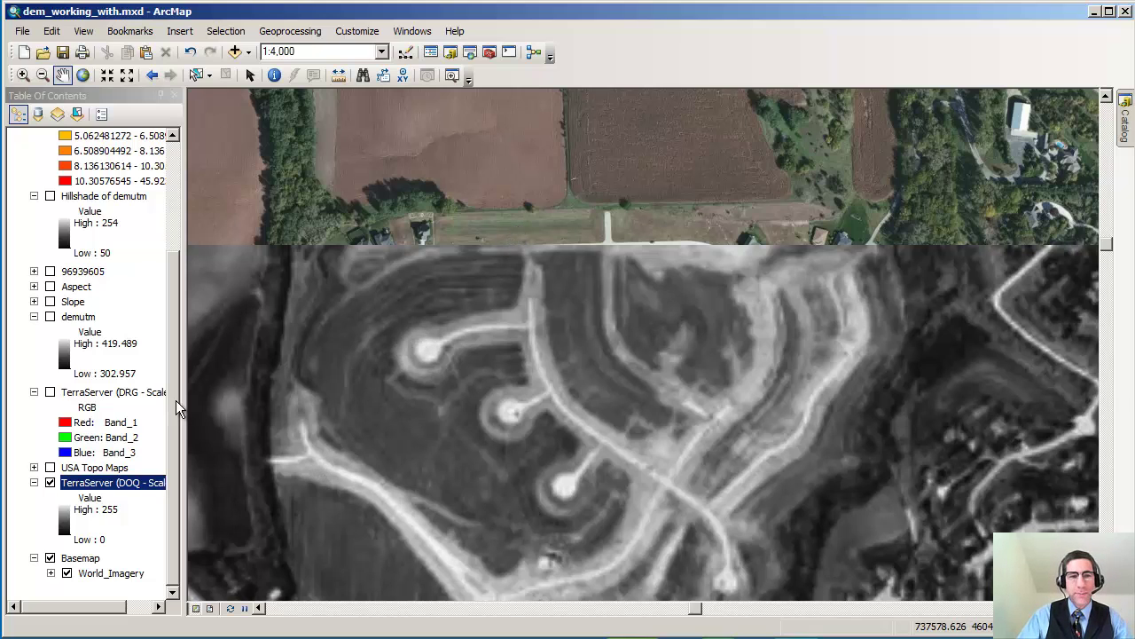
click(50, 483)
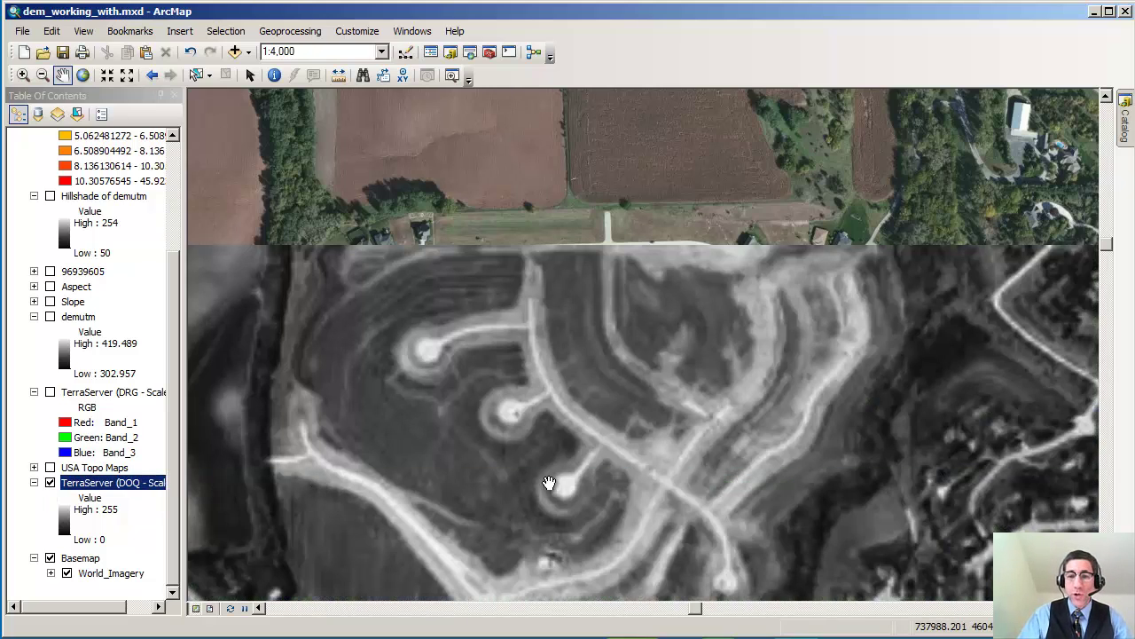
- Go to the E Side bookmark, cancelling an accidental pan of the view
click(155, 35)
click(144, 92)
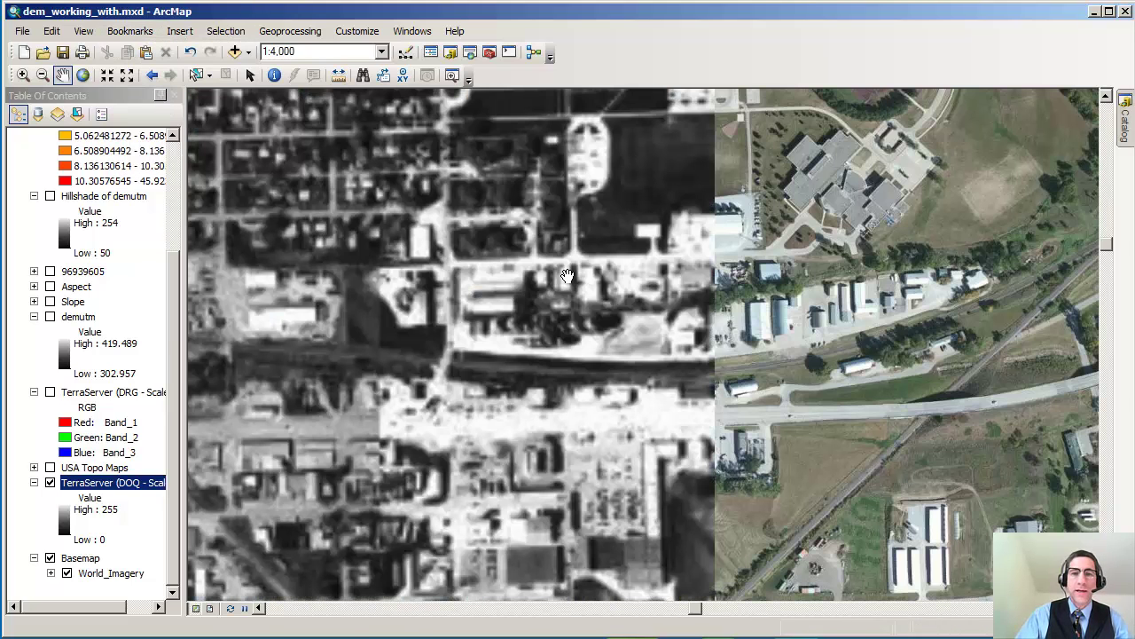
drag(635, 286, 635, 414)
key(Escape)
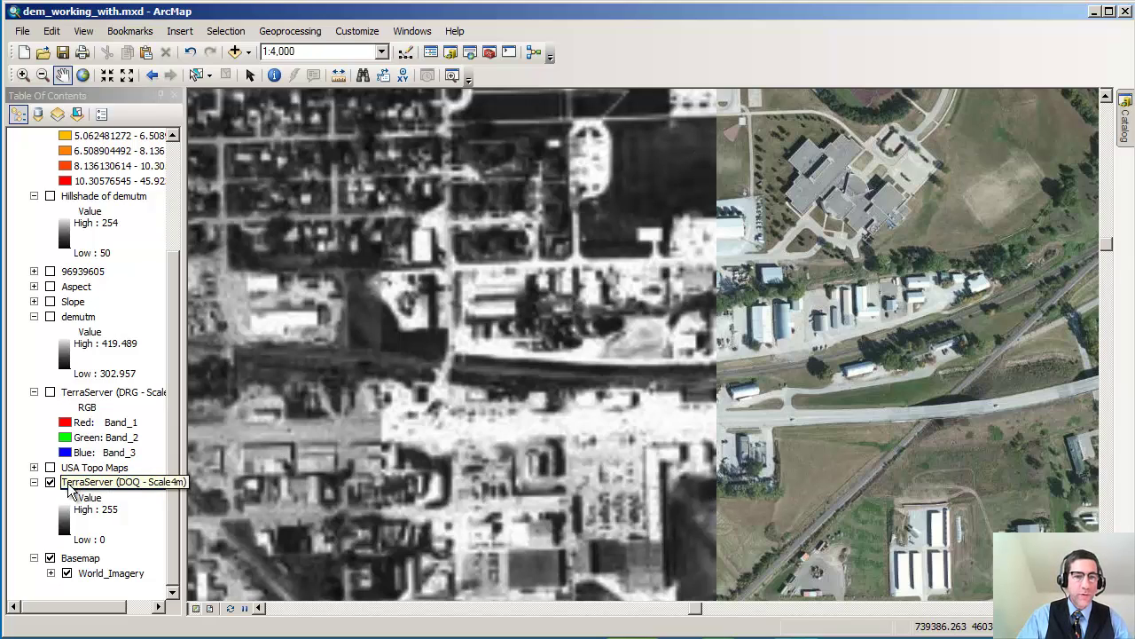
- Hide the TerraServer (DOQ) layer and show USA Topo Maps and TerraServer (DRG)
click(50, 481)
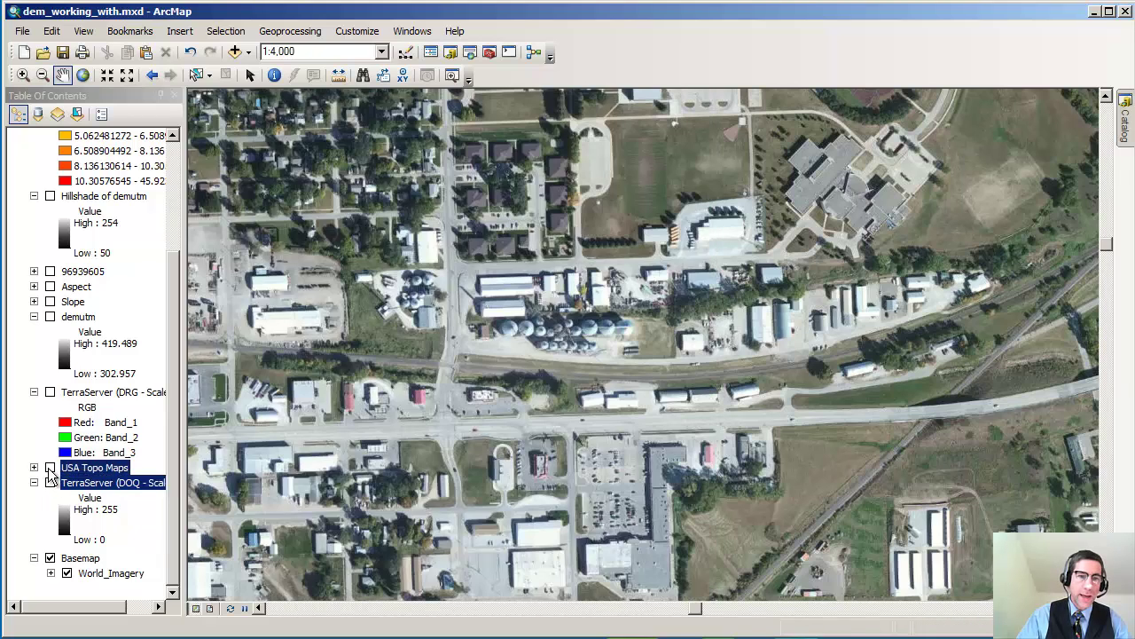
click(50, 467)
click(49, 391)
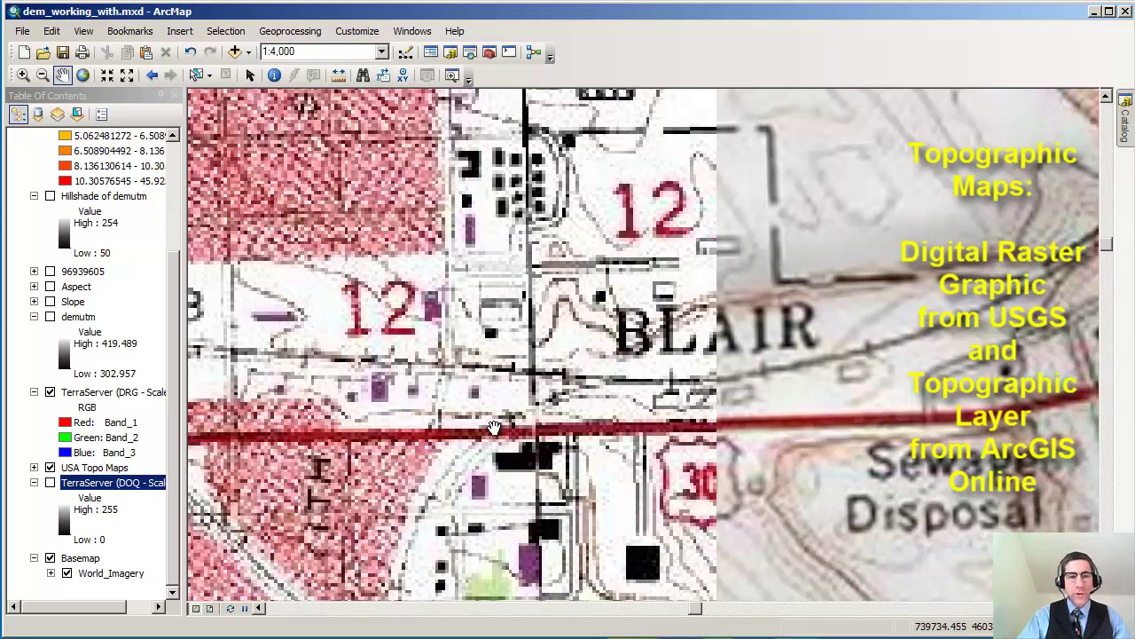
- Toggle USA Topo Maps off and back on, then switch off the TerraServer (DRG) layer
click(49, 469)
click(50, 469)
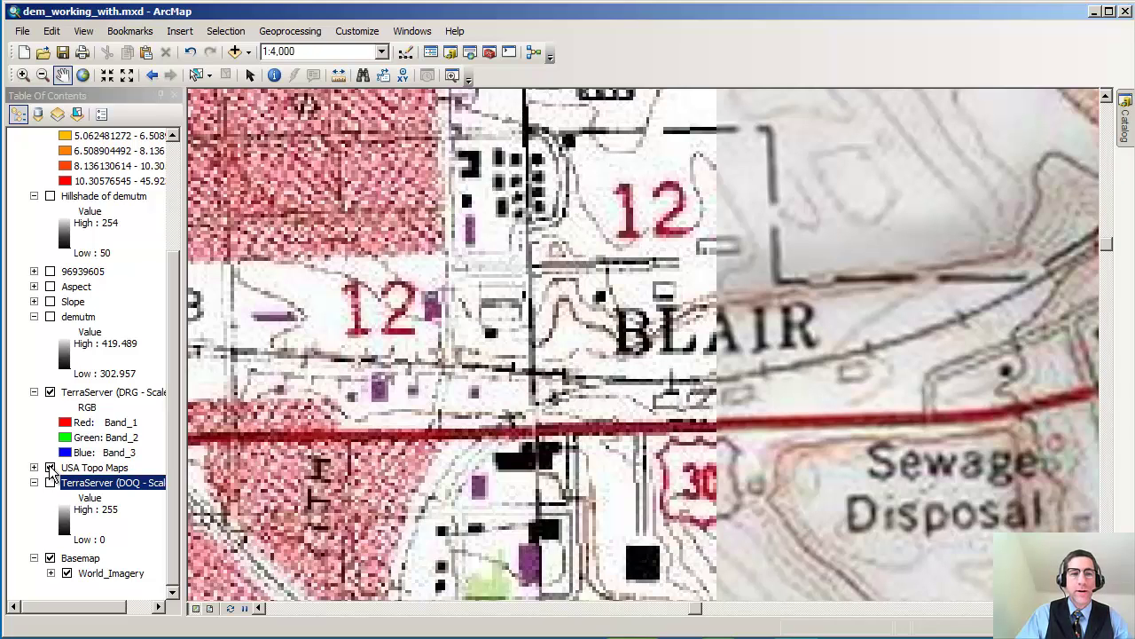
click(51, 391)
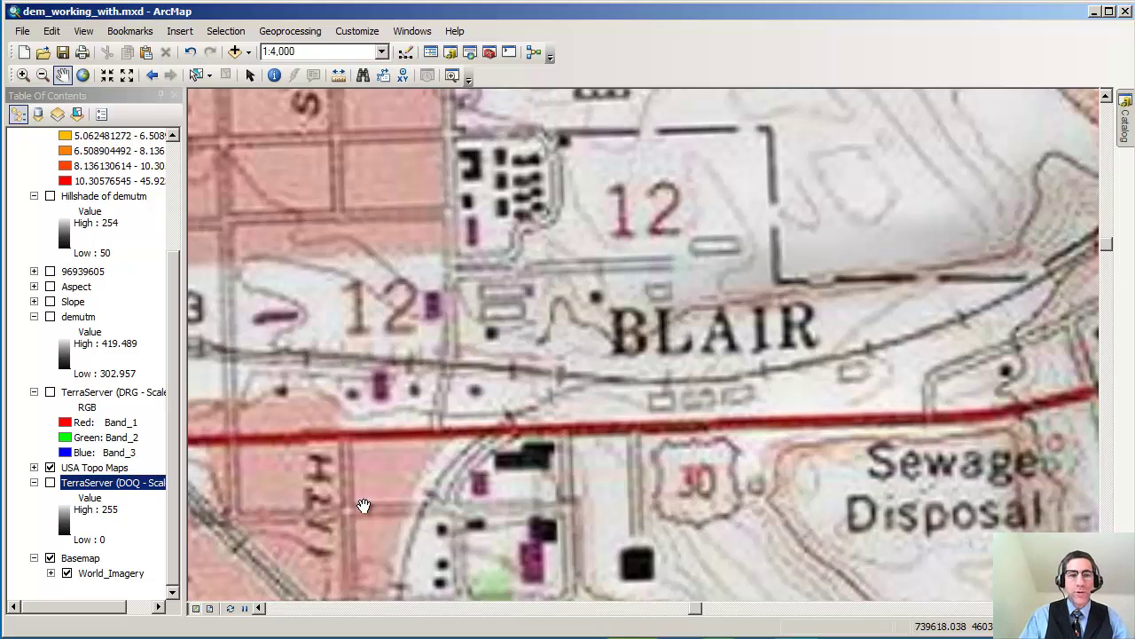
- Hide USA Topo Maps and add the Topographic basemap through Add Data > Add Basemap
click(51, 468)
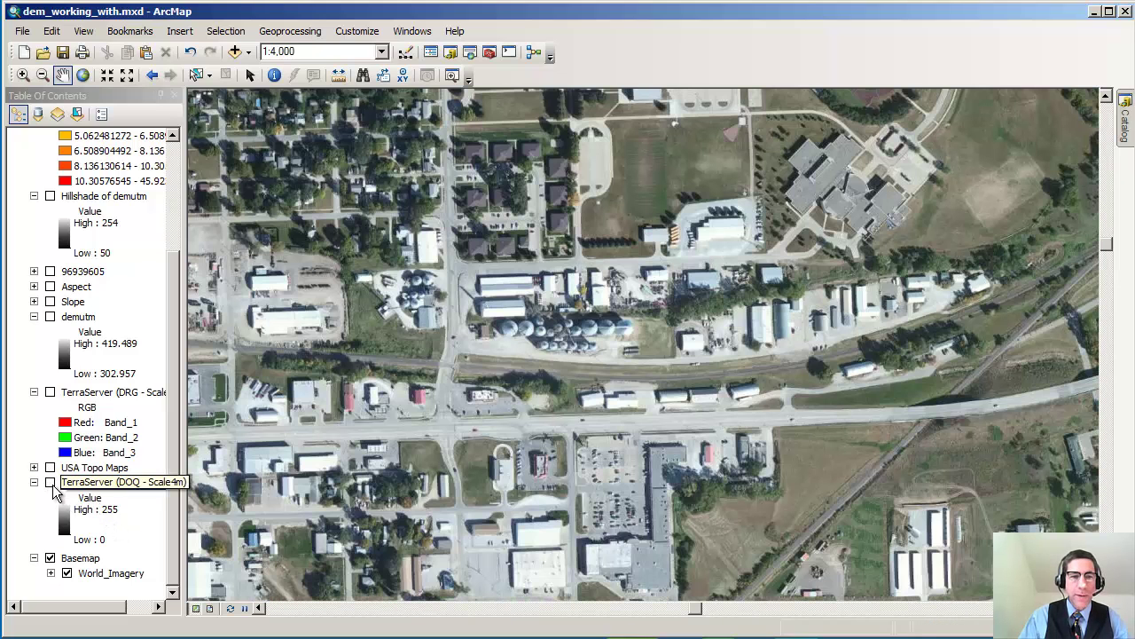
click(249, 53)
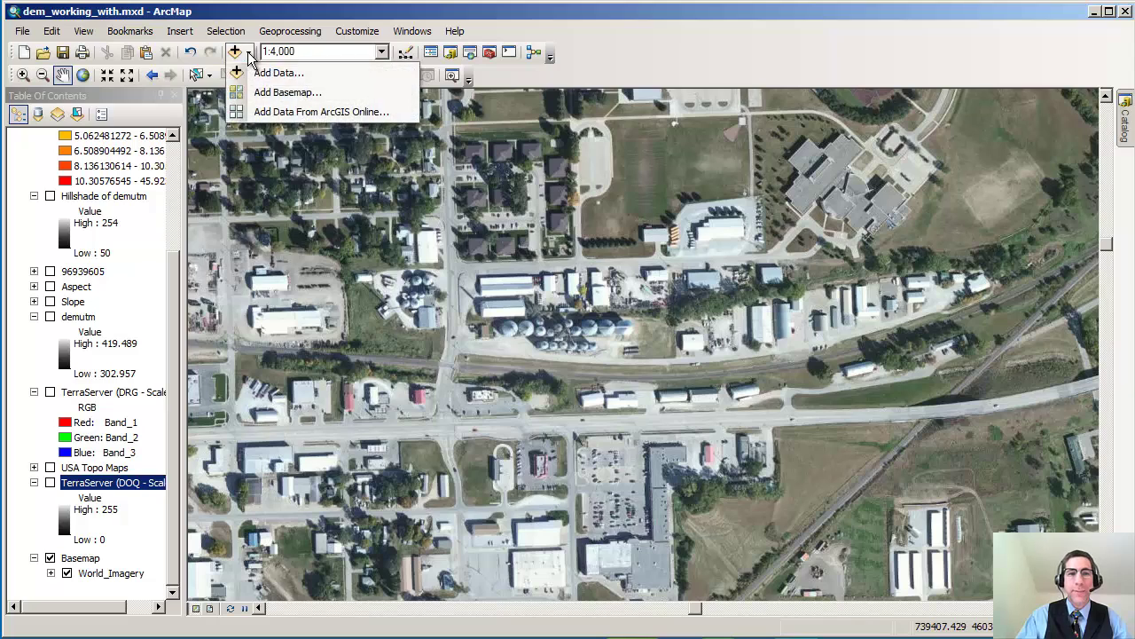
click(283, 92)
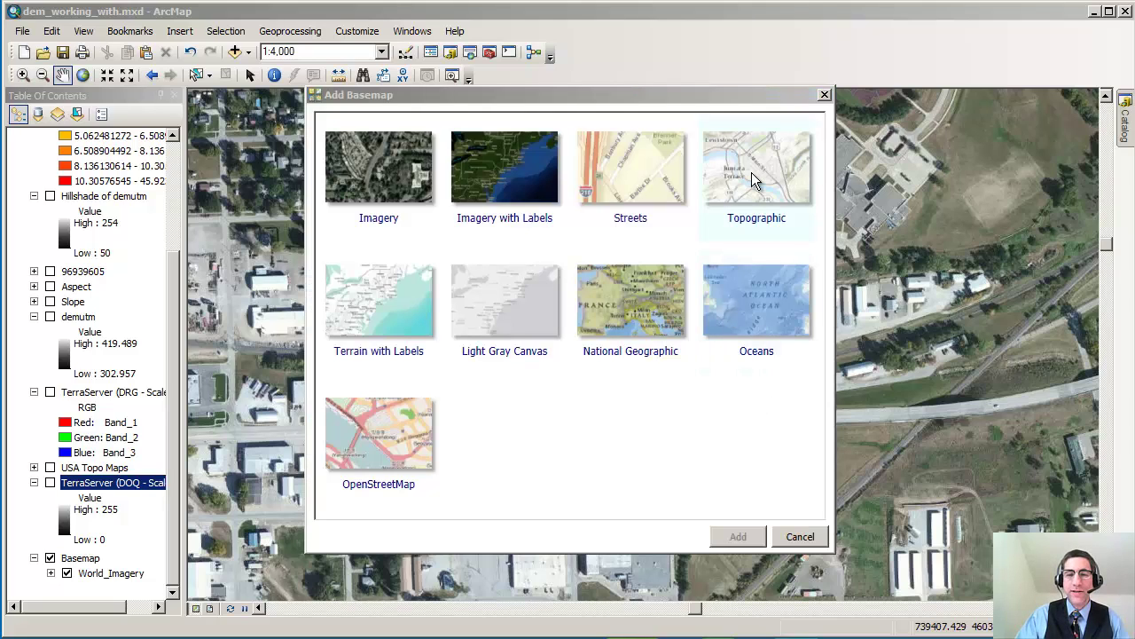
click(751, 172)
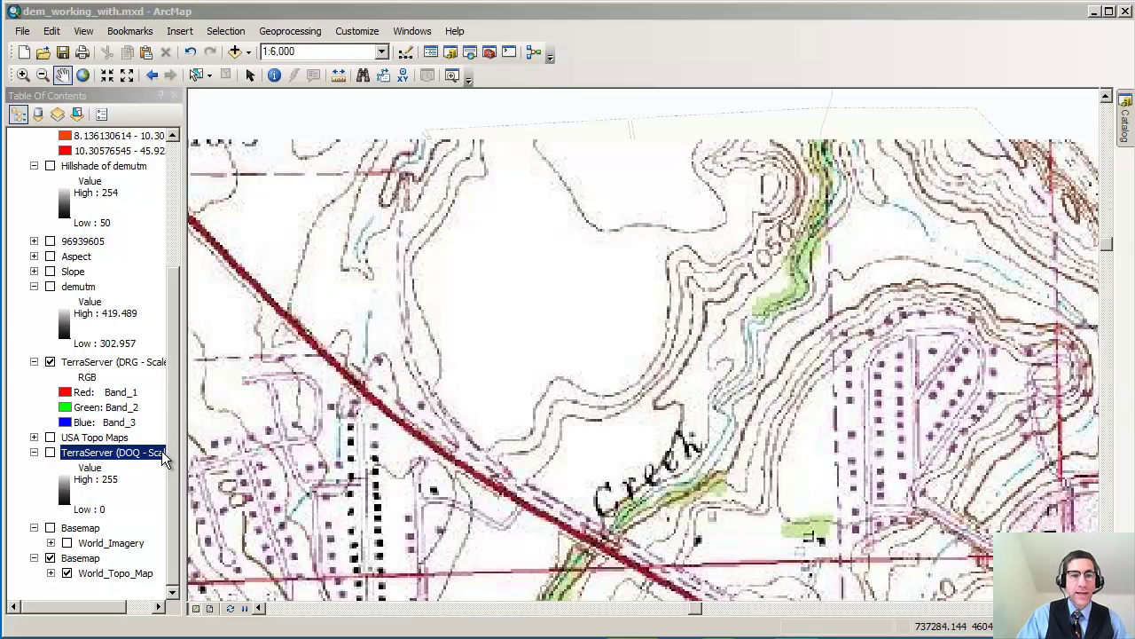
- Hide the TerraServer (DRG) and USA Topo Maps layers, then turn on the Basemap group and World_Imagery
click(50, 437)
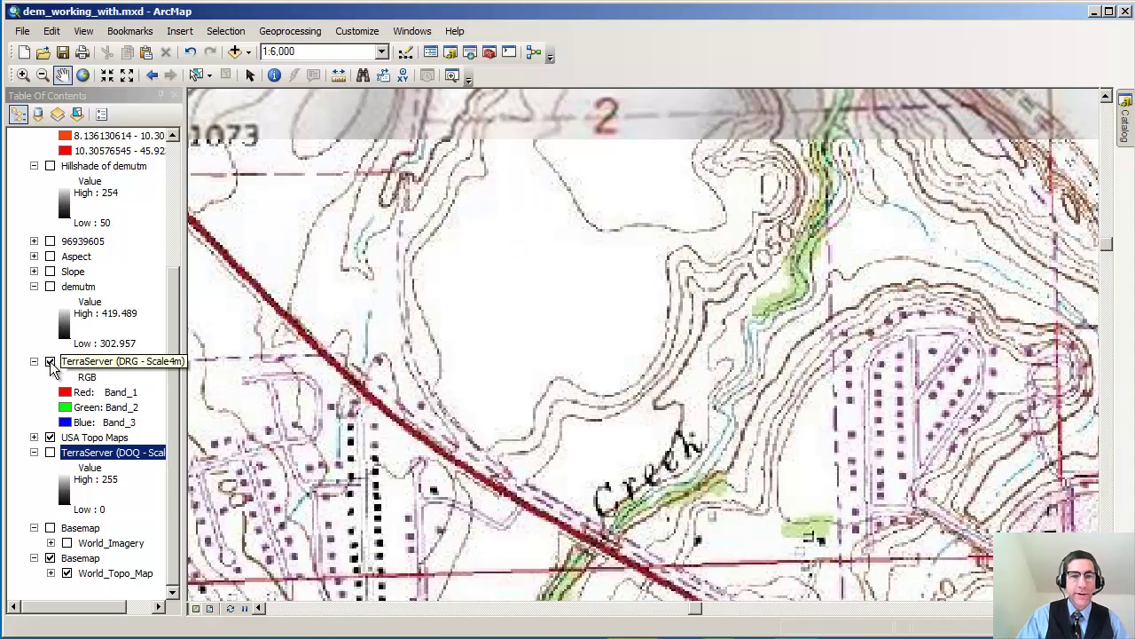
click(50, 361)
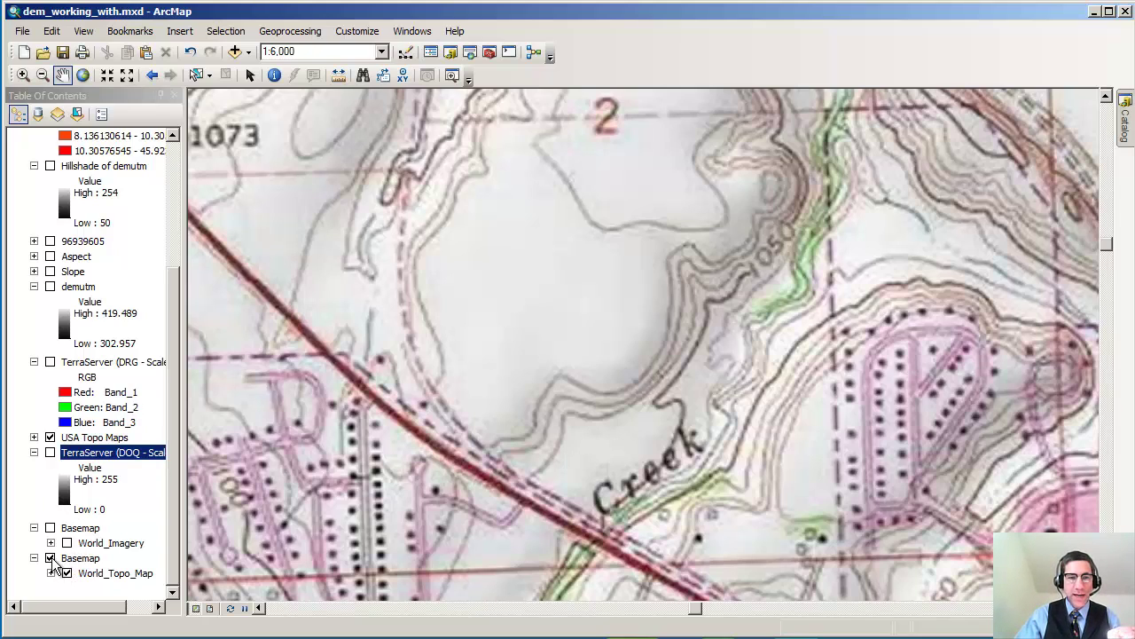
click(49, 452)
click(49, 437)
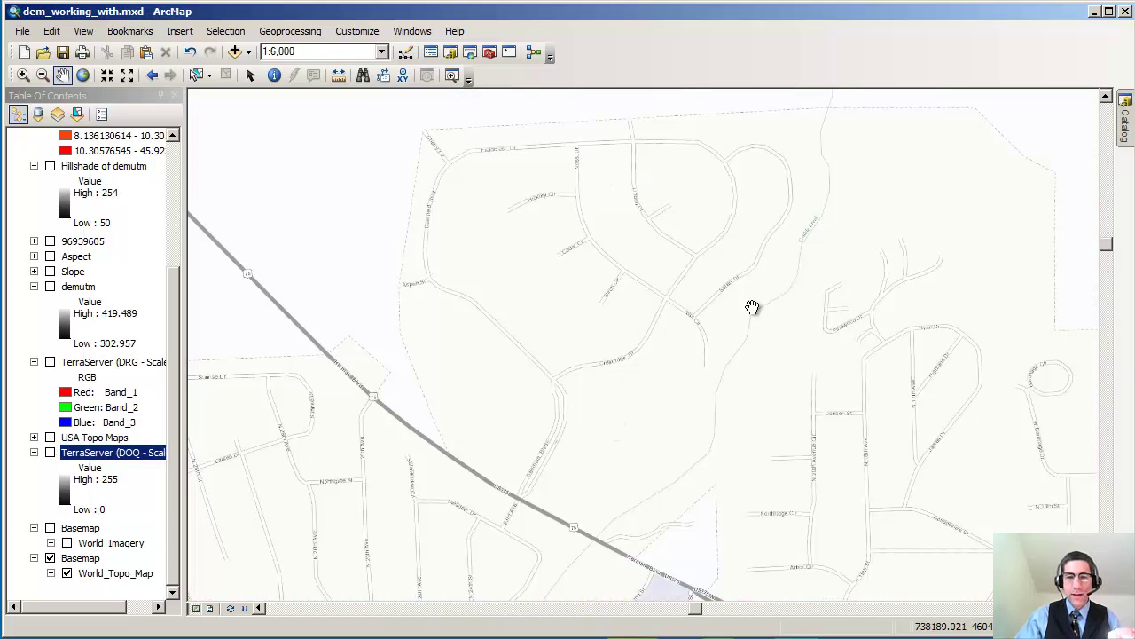
click(50, 527)
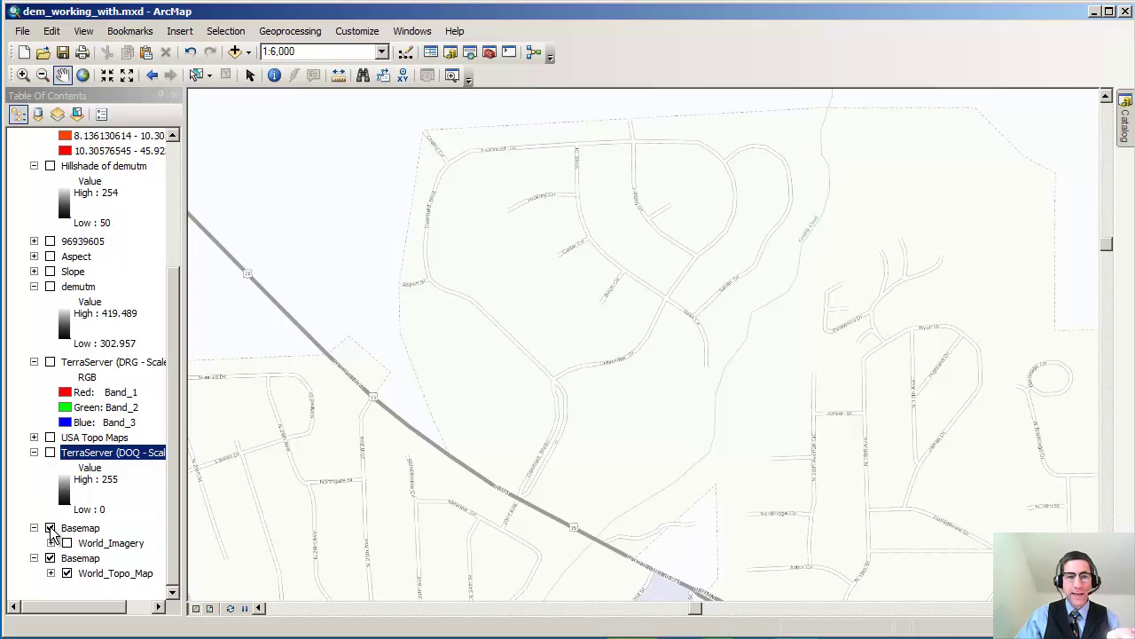
click(67, 543)
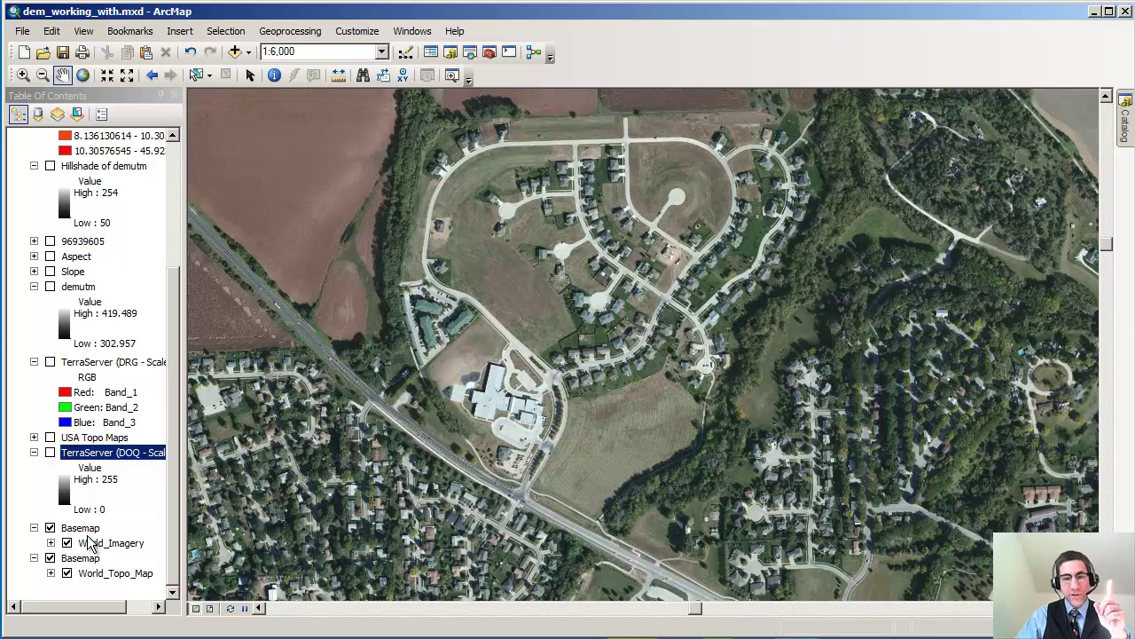
click(83, 30)
click(160, 257)
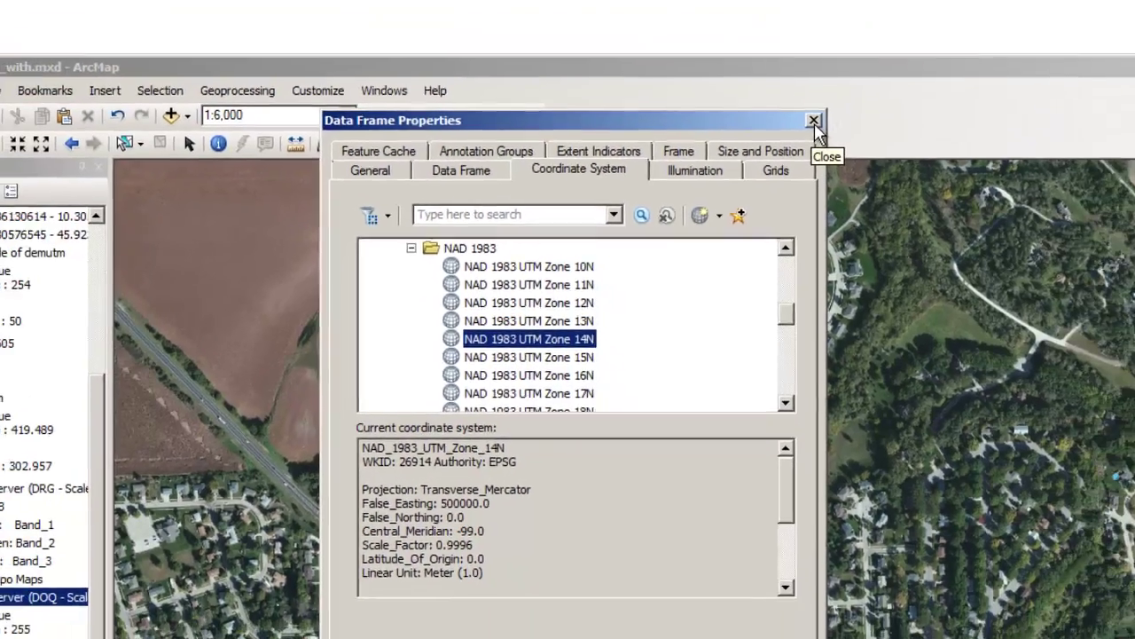
click(895, 57)
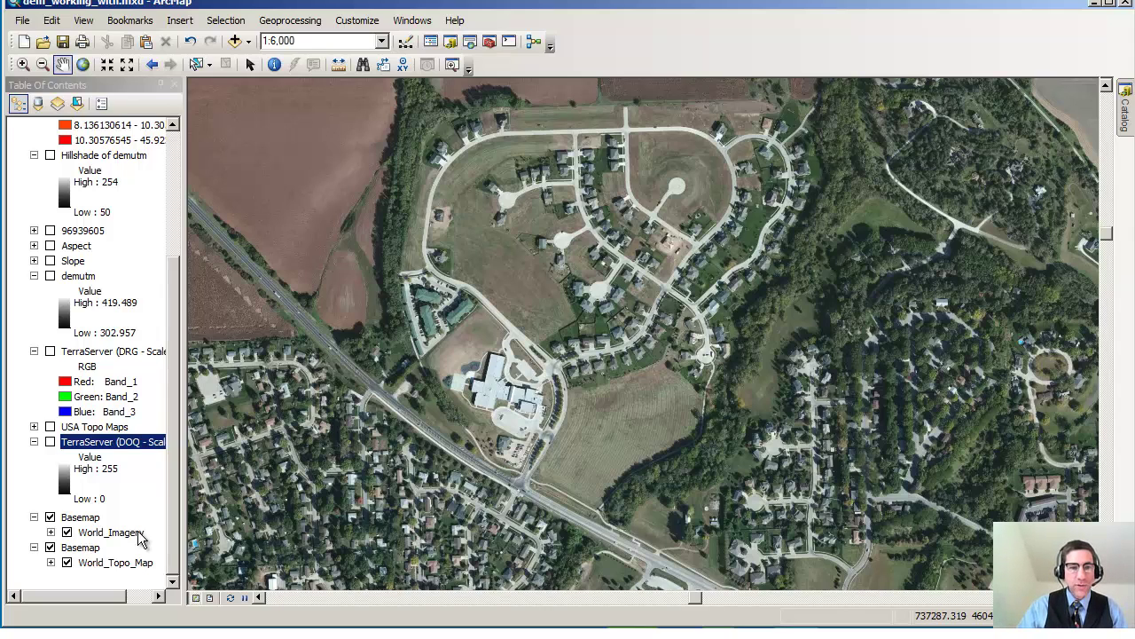
- Zoom to the imagery Basemap group's world extent, then switch off that group and World_Imagery
click(92, 517)
right_click(94, 520)
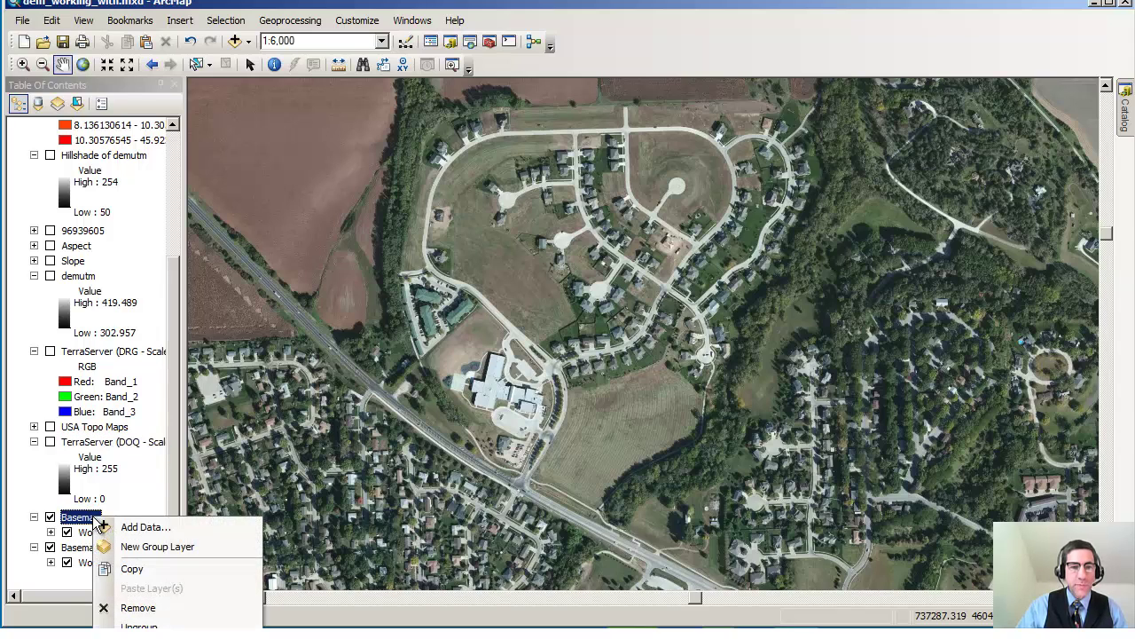
key(z)
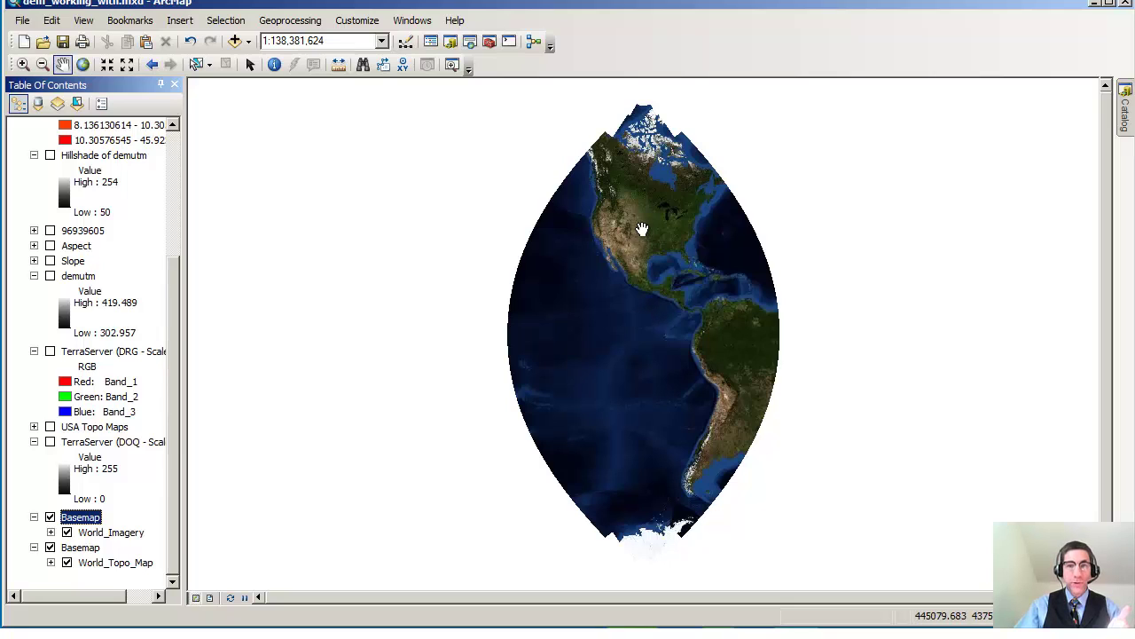
click(50, 517)
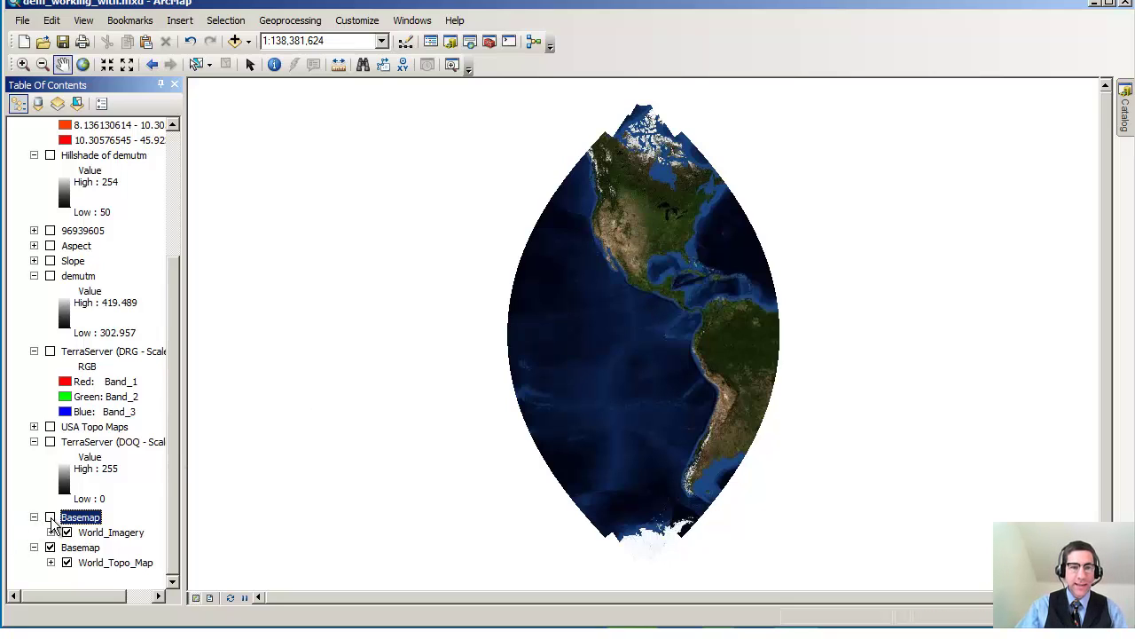
click(66, 532)
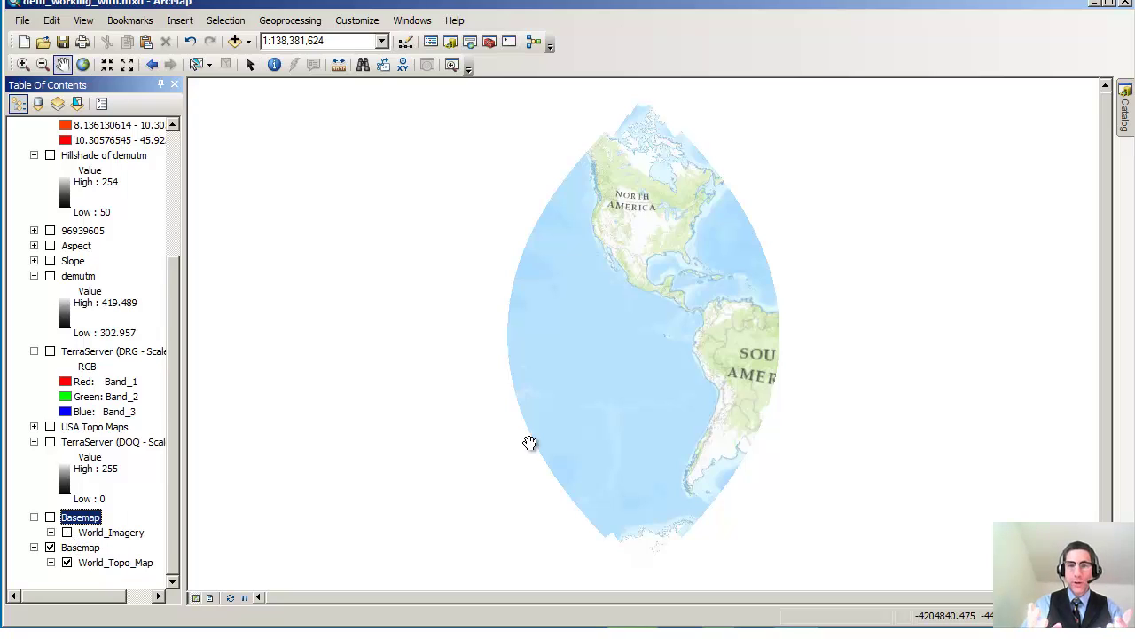